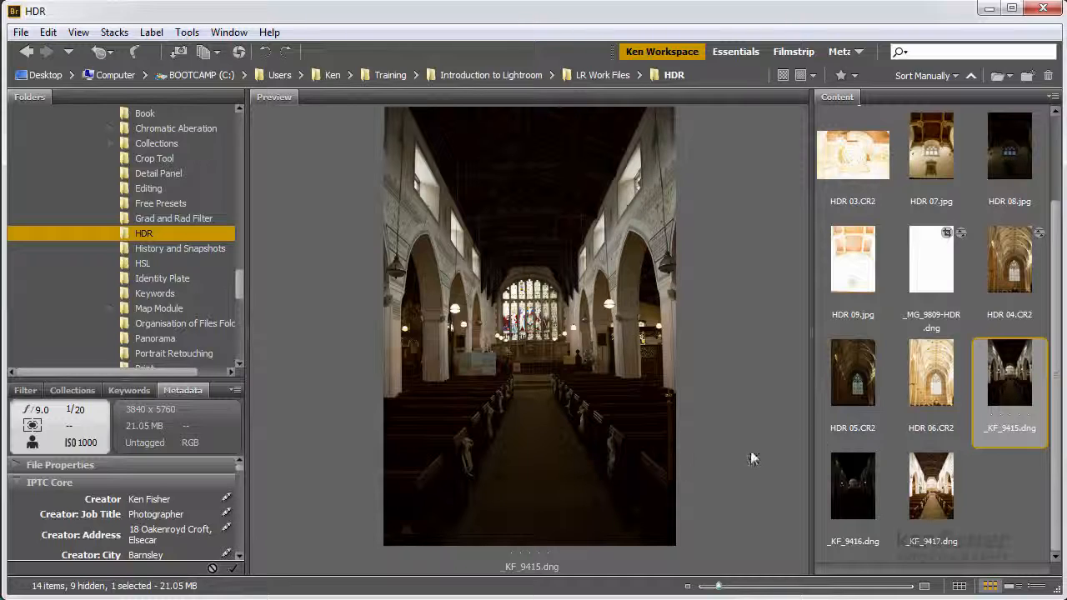
# Select the three church exposures _KF_9415.dng, _KF_9416.dng and _KF_9417.dng and open them together in Camera Raw.
pyautogui.keyDown('ctrl'); pyautogui.click(1013, 368); pyautogui.keyUp('ctrl')
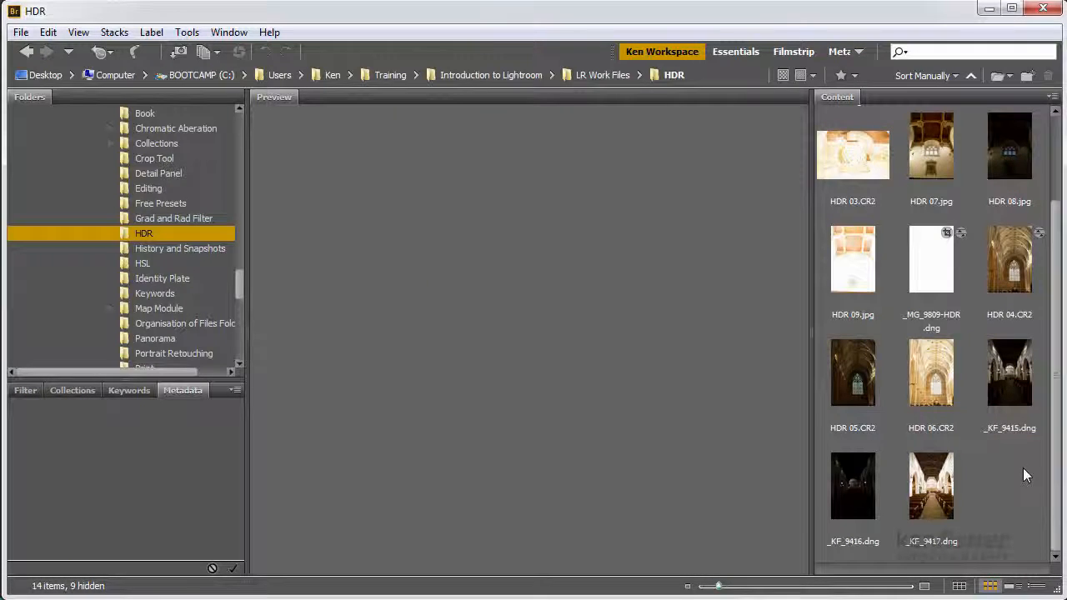
pyautogui.click(1013, 381)
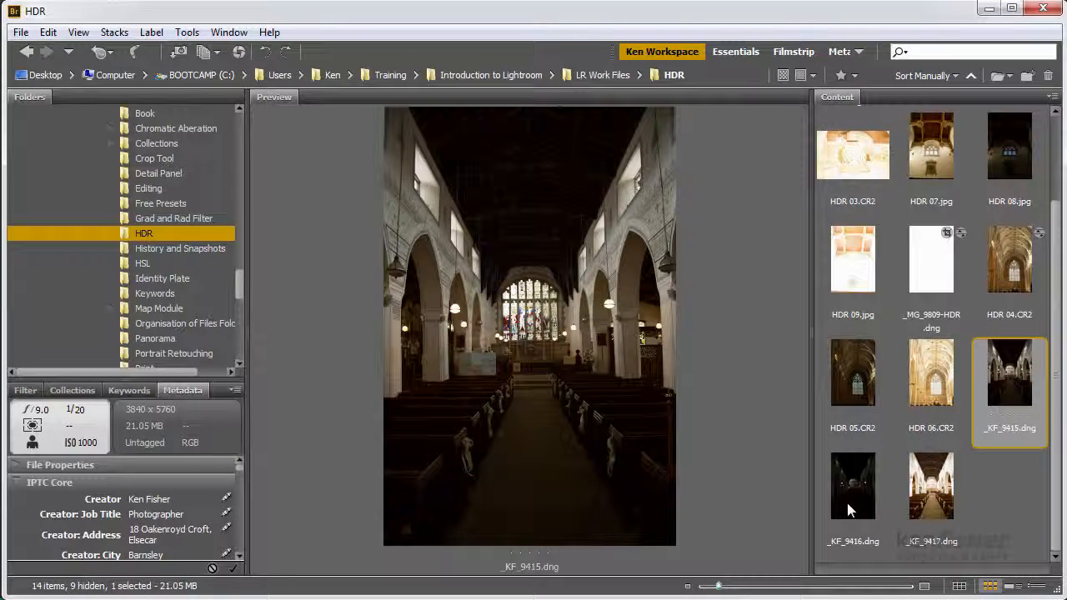
pyautogui.keyDown('ctrl'); pyautogui.click(847, 503); pyautogui.keyUp('ctrl')
pyautogui.keyDown('ctrl'); pyautogui.click(938, 497); pyautogui.keyUp('ctrl')
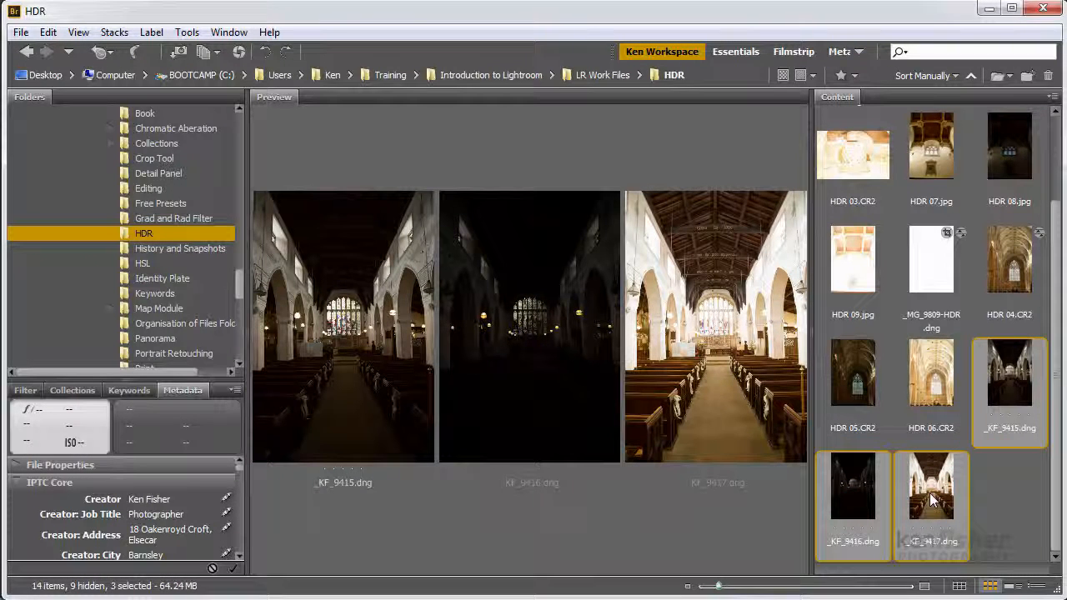
pyautogui.doubleClick(931, 496)
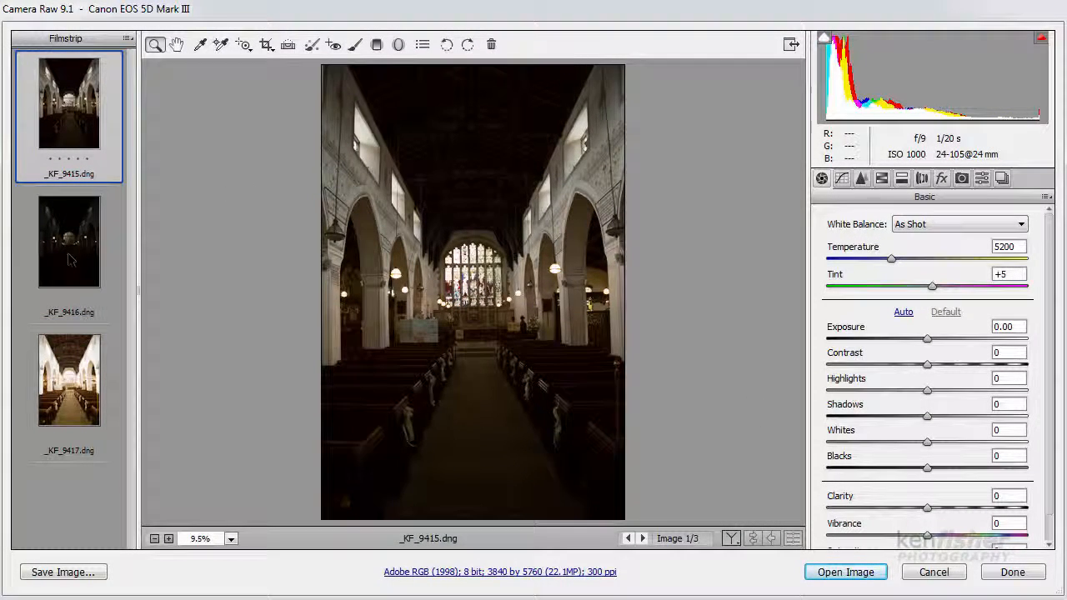
# Select all three exposures in the filmstrip and start Merge to HDR, placing its preview dialog fully in view.
pyautogui.hotkey('ctrl', 'a')
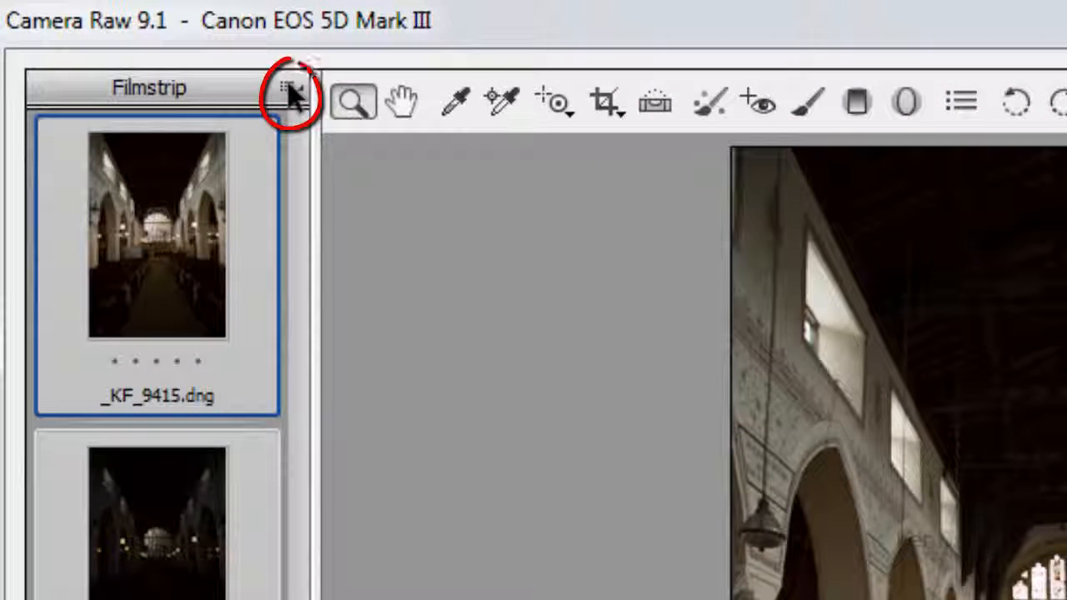
pyautogui.click(292, 87)
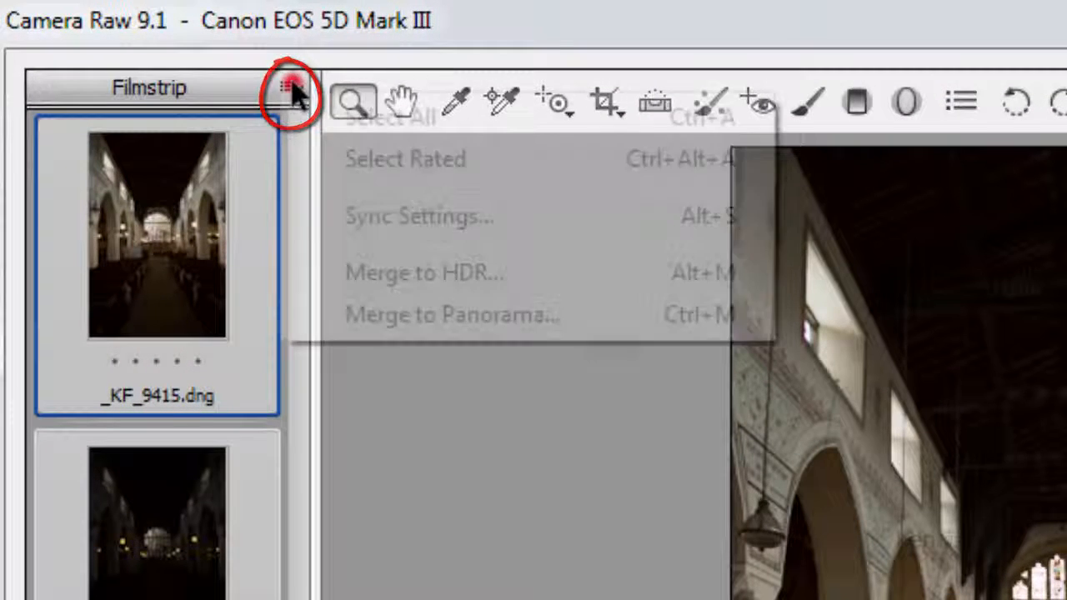
pyautogui.click(456, 266)
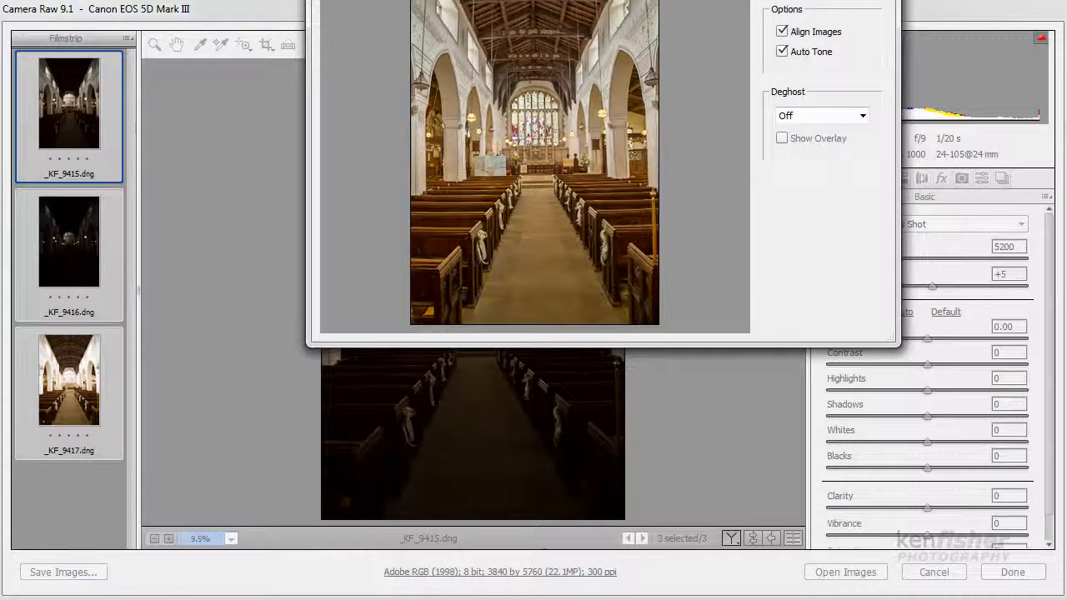
pyautogui.moveTo(563, 0); pyautogui.dragTo(472, 95)
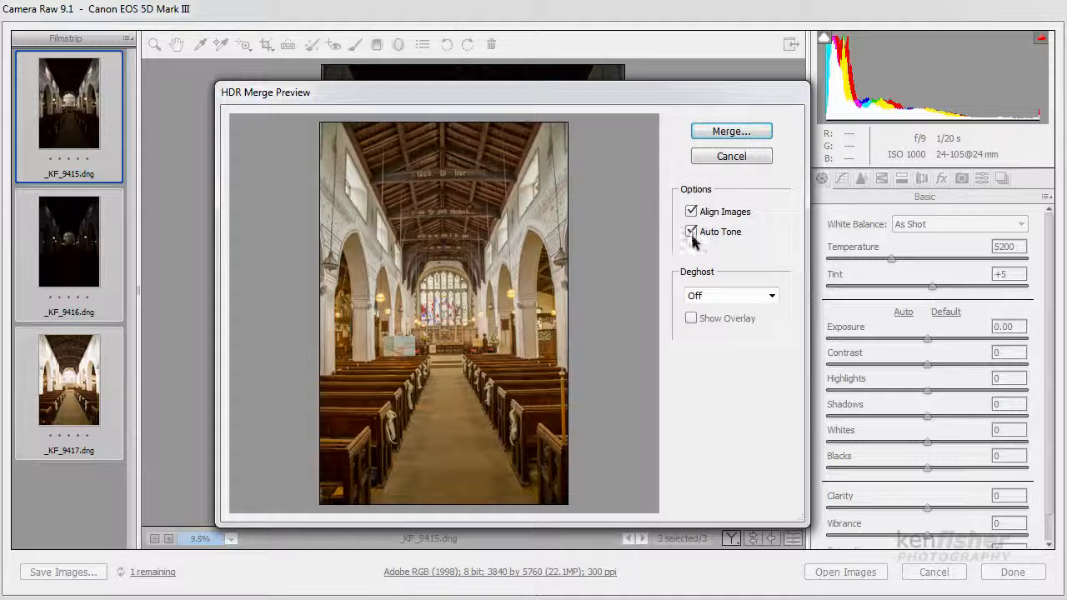
# Keep deghosting set to Off and save the HDR merge as _KF_9415-HDR in Digital Negative (.dng) format.
pyautogui.click(769, 295)
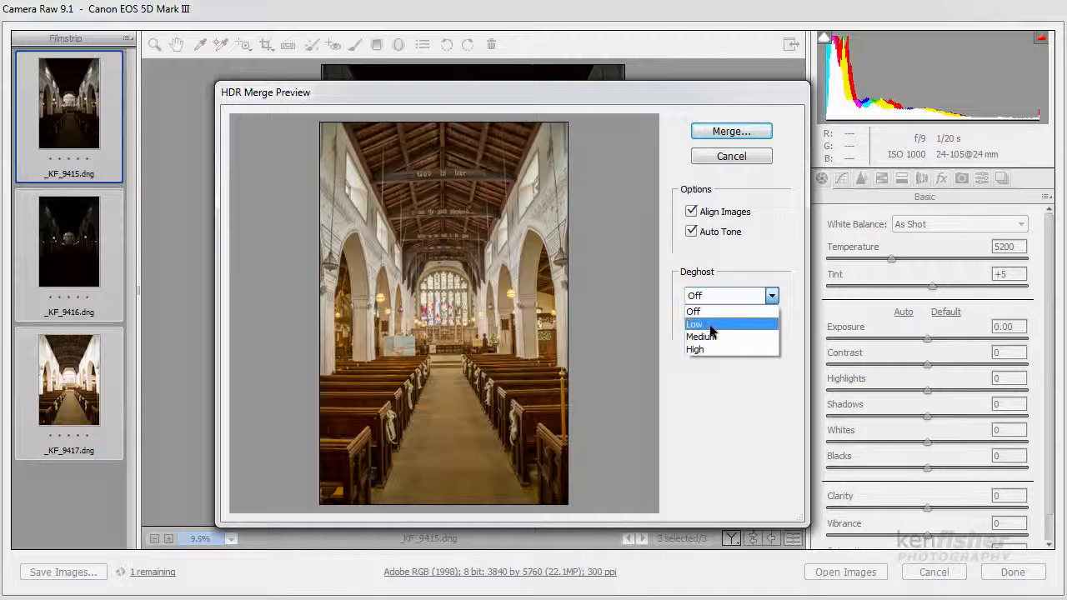
pyautogui.click(772, 295)
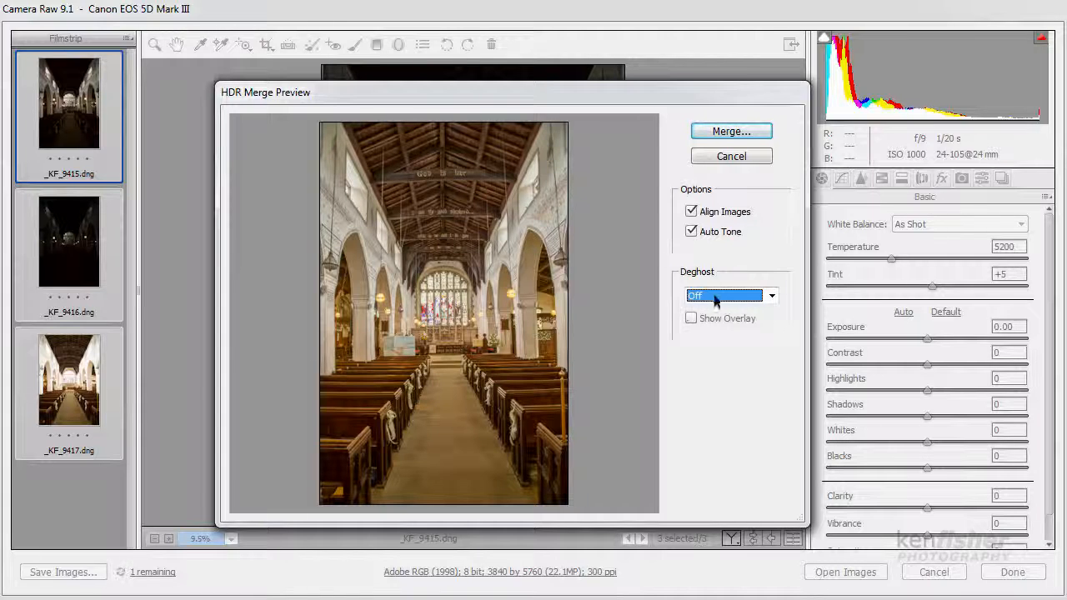
pyautogui.click(727, 134)
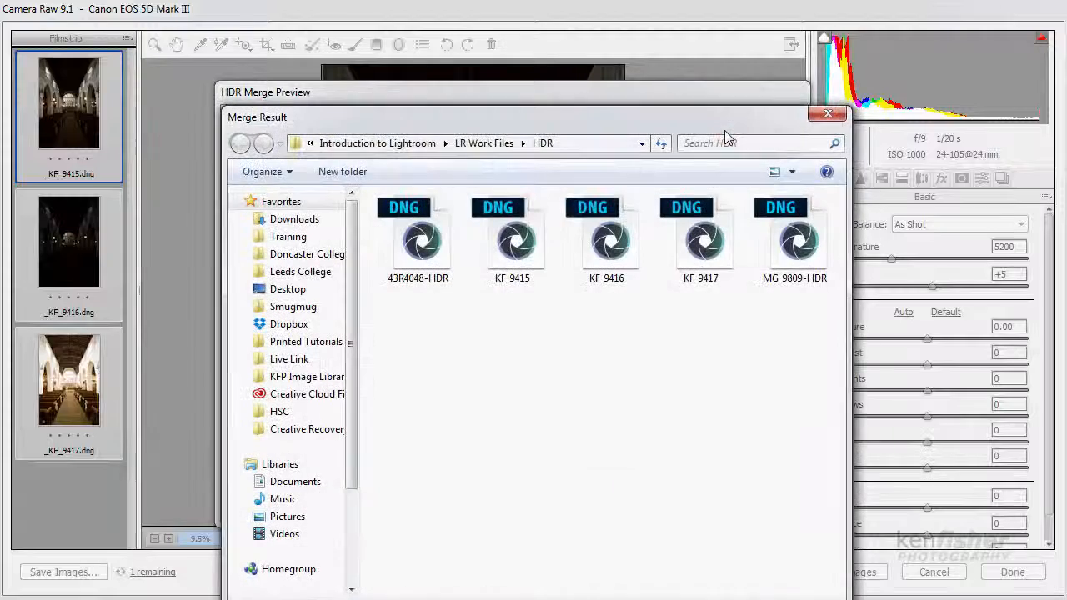
pyautogui.moveTo(617, 121)
pyautogui.mouseDown()
pyautogui.moveTo(614, 52)
pyautogui.moveTo(593, 16)
pyautogui.mouseUp()
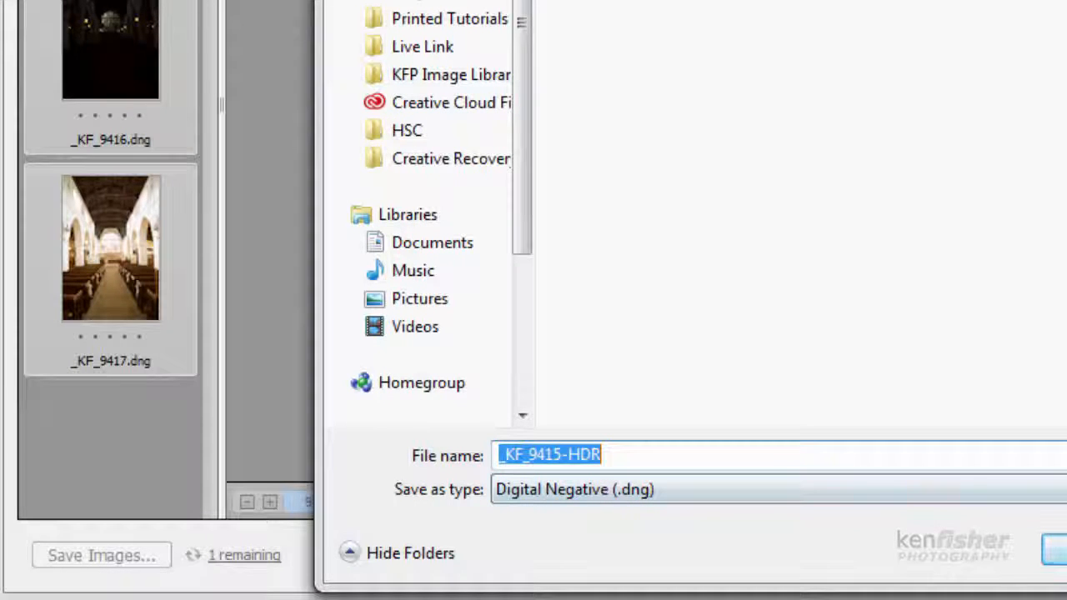
pyautogui.click(1057, 549)
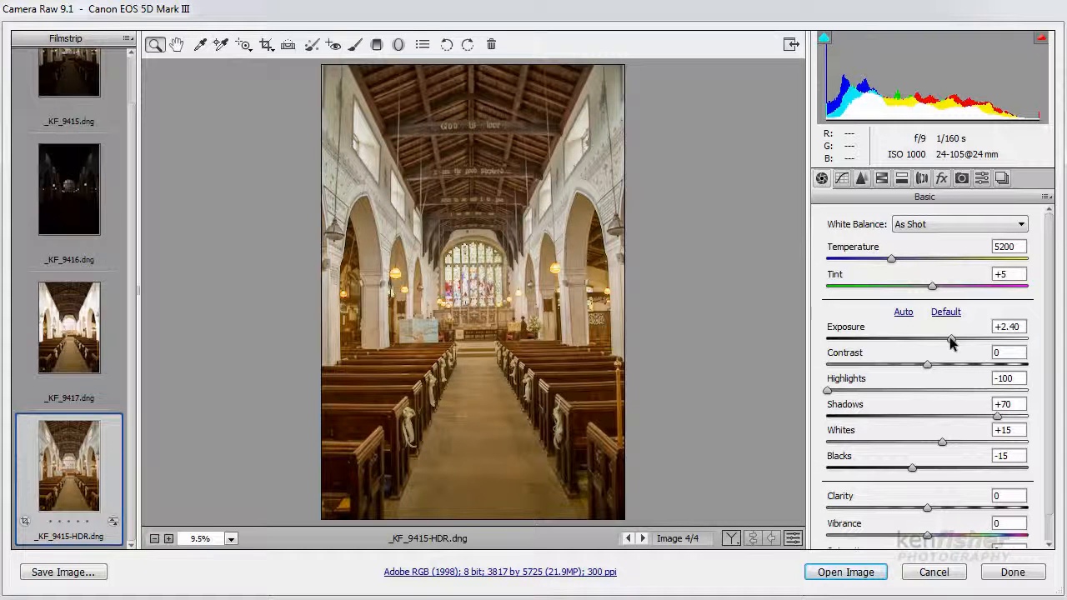
# Set the merged HDR image's Exposure to +2.35, Contrast to +15 and Blacks to -17.
pyautogui.moveTo(952, 342); pyautogui.dragTo(953, 340)
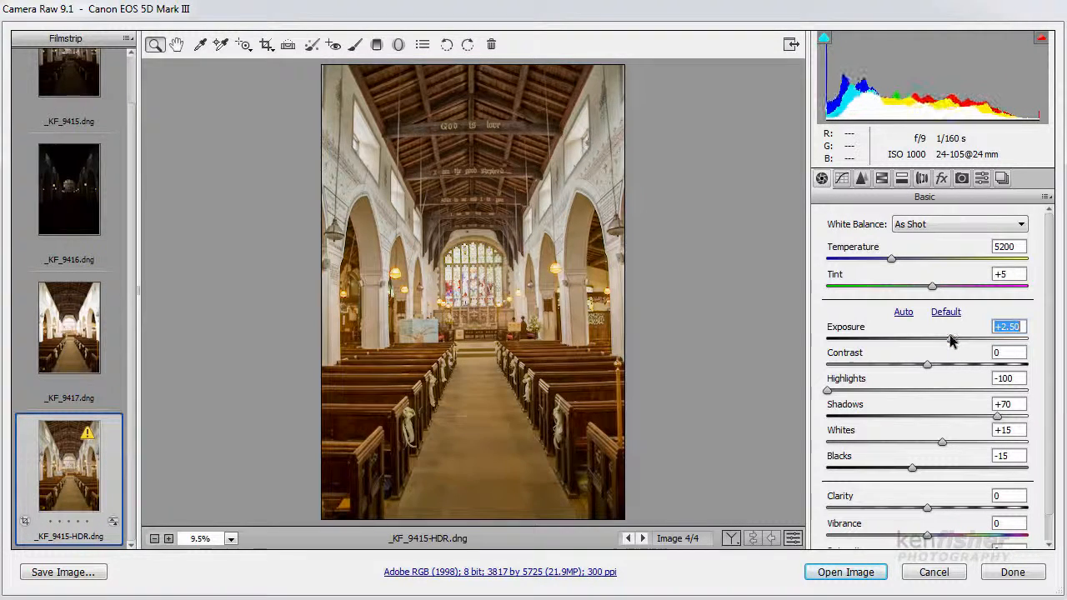
pyautogui.moveTo(928, 364); pyautogui.dragTo(943, 365)
pyautogui.click(912, 468)
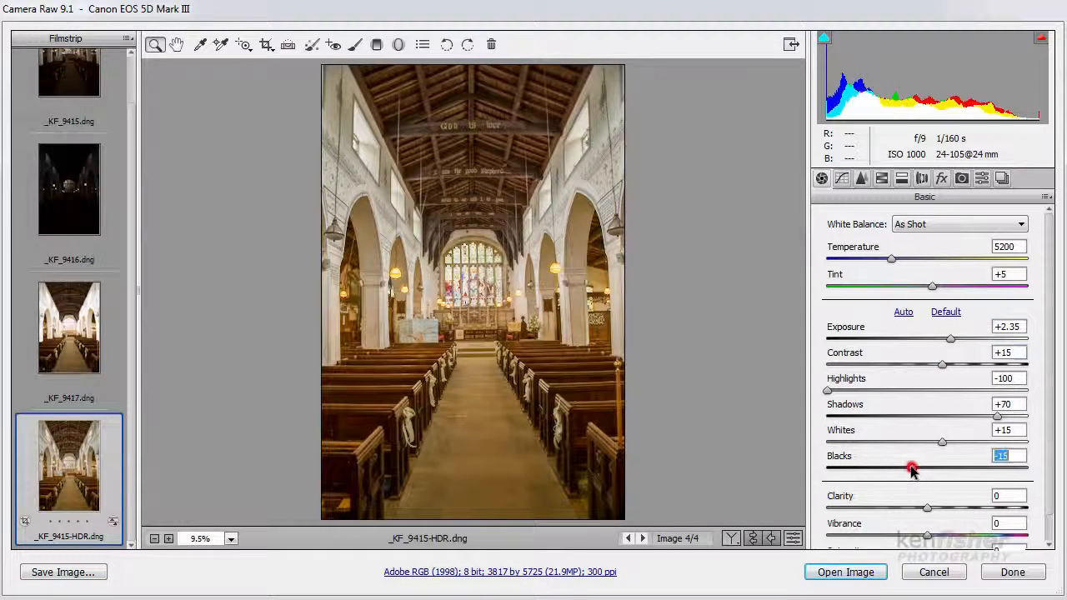
pyautogui.moveTo(912, 470); pyautogui.dragTo(910, 469)
# Set the HDR image's Clarity to +24, Vibrance to +19 and Saturation to +5.
pyautogui.moveTo(927, 508); pyautogui.dragTo(949, 537)
pyautogui.moveTo(1048, 408); pyautogui.dragTo(1048, 439)
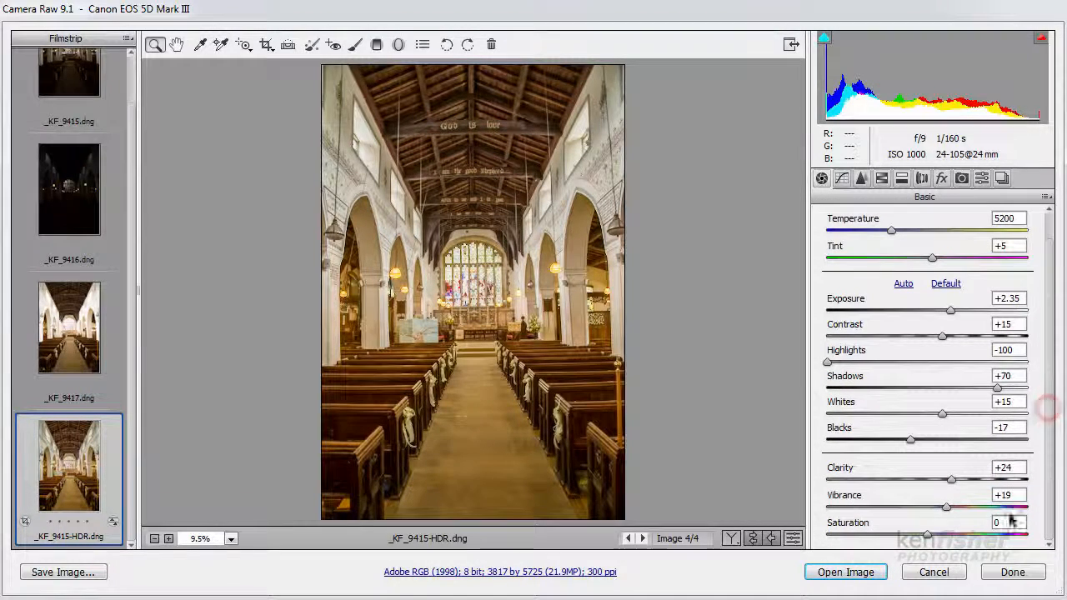
pyautogui.moveTo(928, 534); pyautogui.dragTo(936, 541)
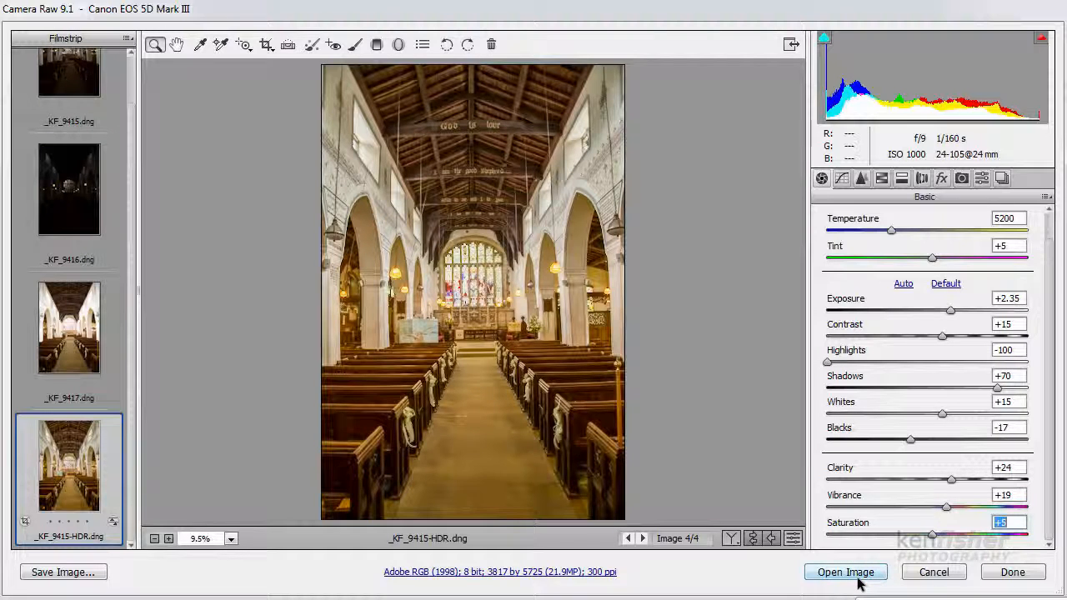
# Finish the Camera Raw edits without opening the image, and switch to Bridge to preview _KF_9415-HDR.dng.
pyautogui.click(1013, 574)
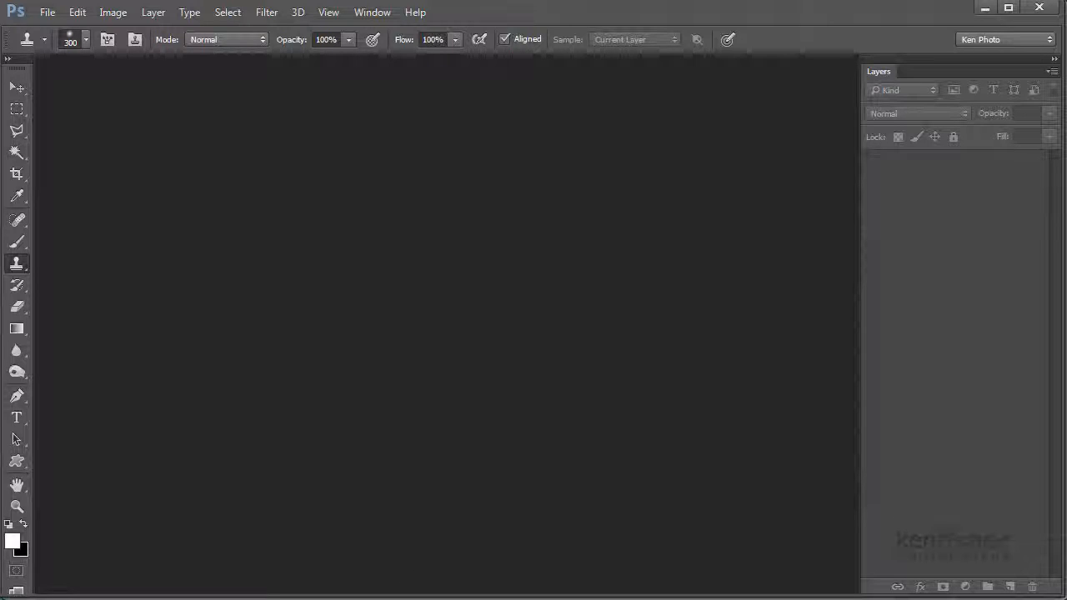
pyautogui.click(167, 598)
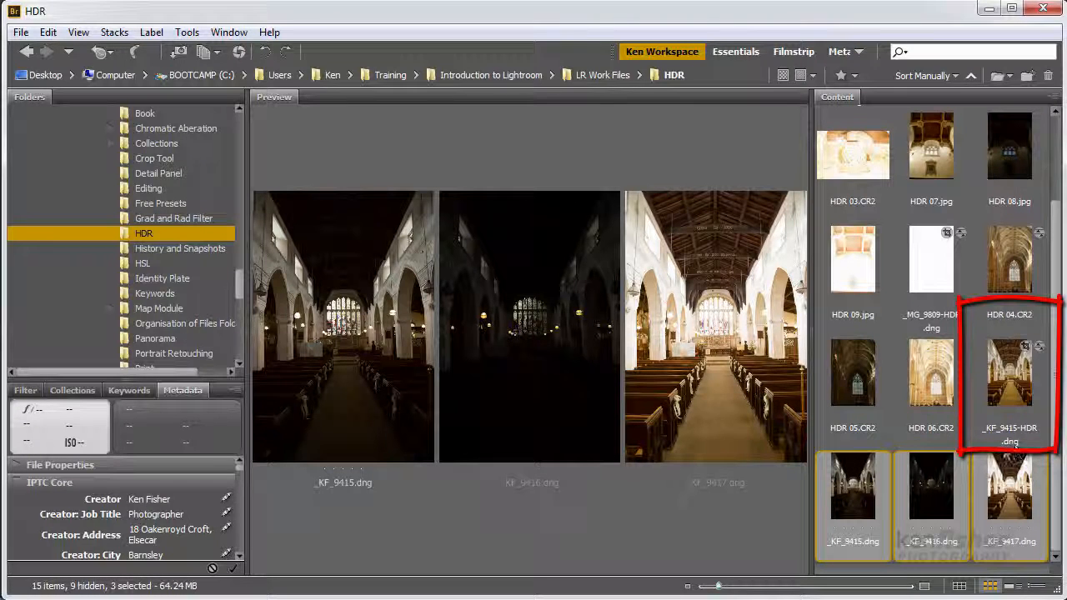
pyautogui.click(1019, 392)
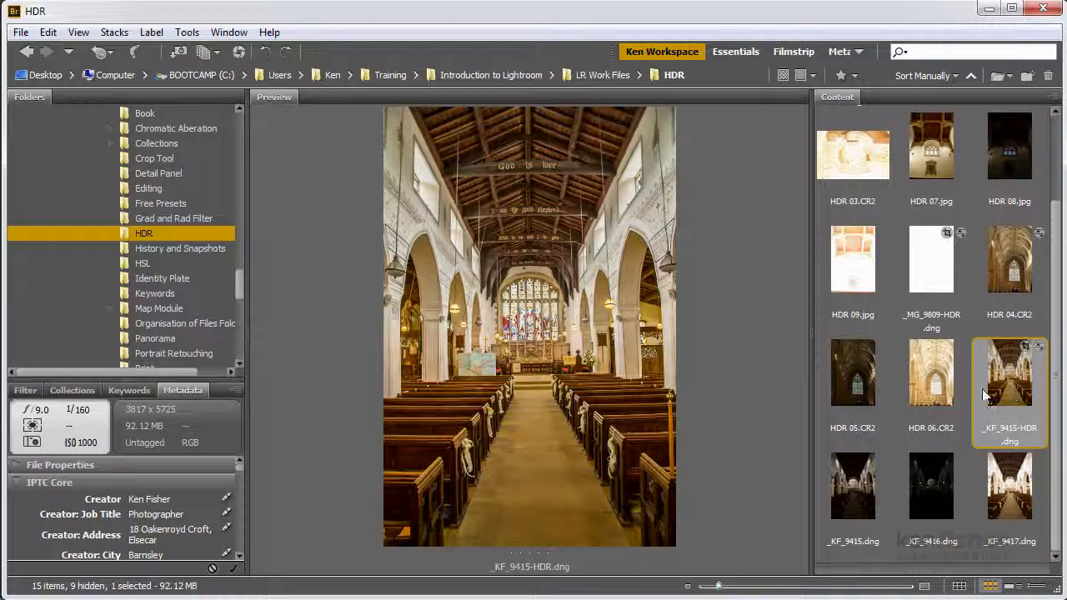
# In the Panorama folder, delete the existing merged panorama file Pano 10-Pano.dng.
pyautogui.moveTo(238, 291); pyautogui.dragTo(238, 307)
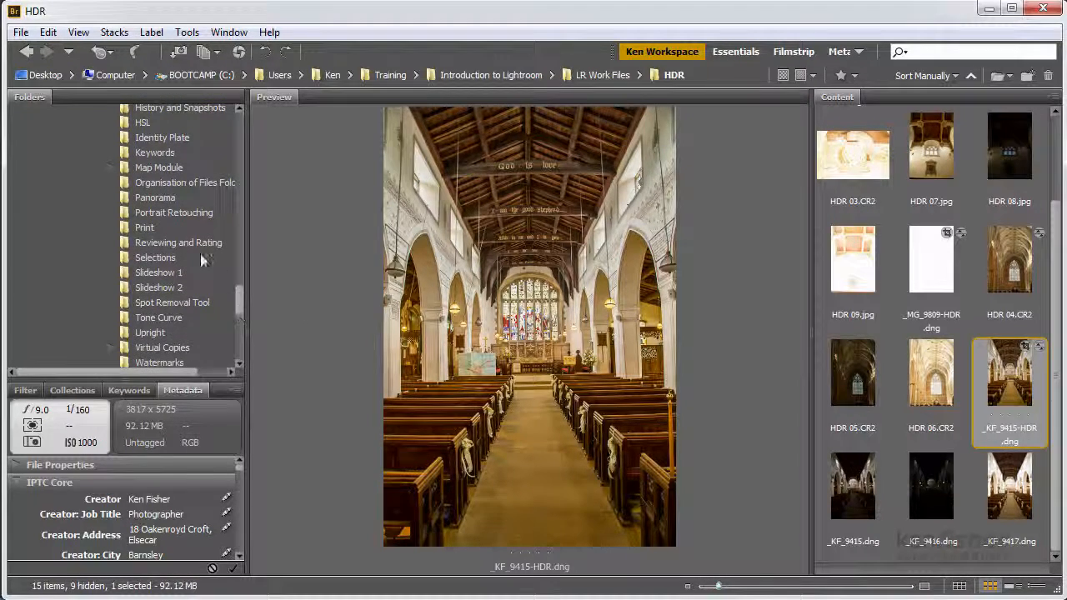
pyautogui.click(150, 197)
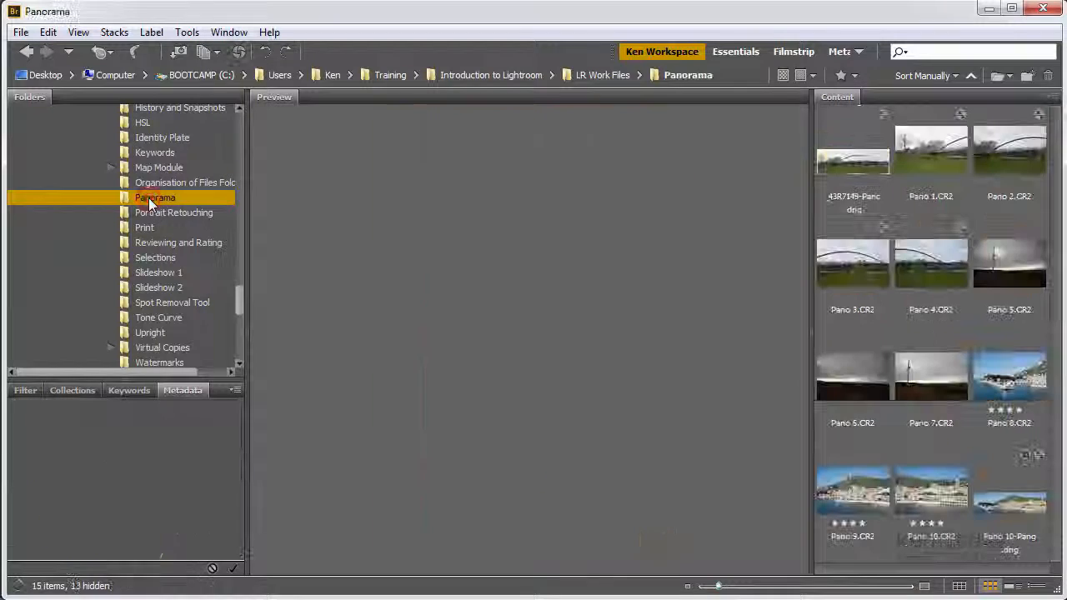
pyautogui.click(1005, 504)
pyautogui.rightClick(1005, 505)
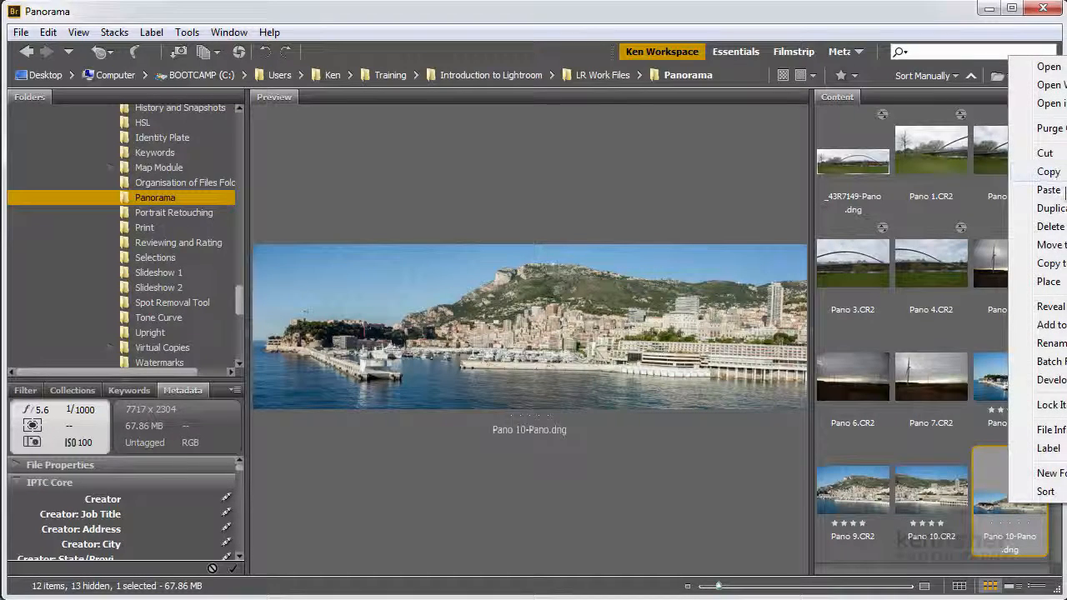
pyautogui.click(1051, 226)
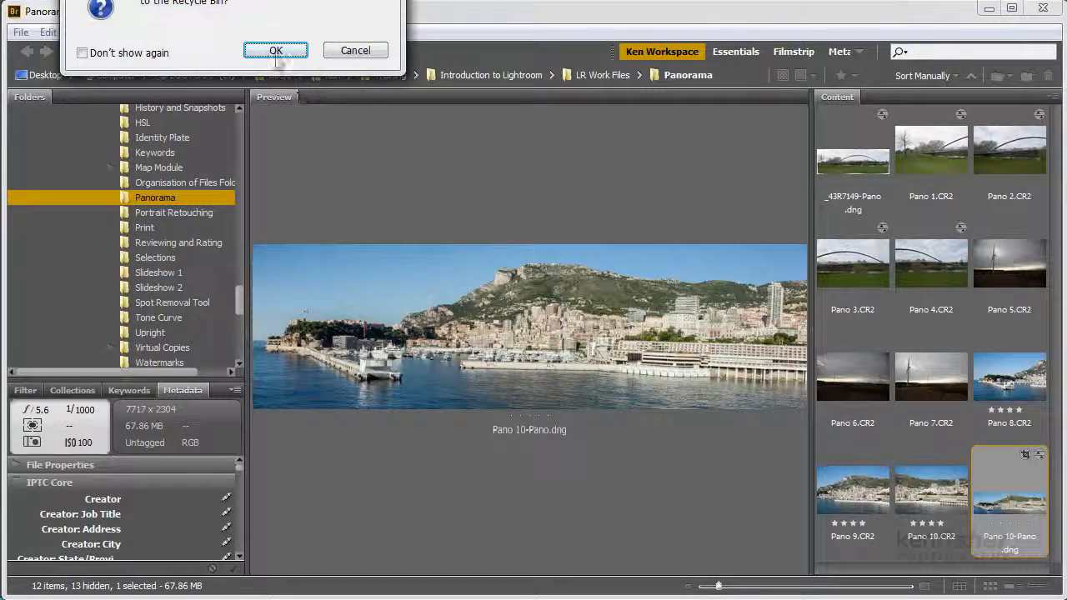
pyautogui.click(276, 50)
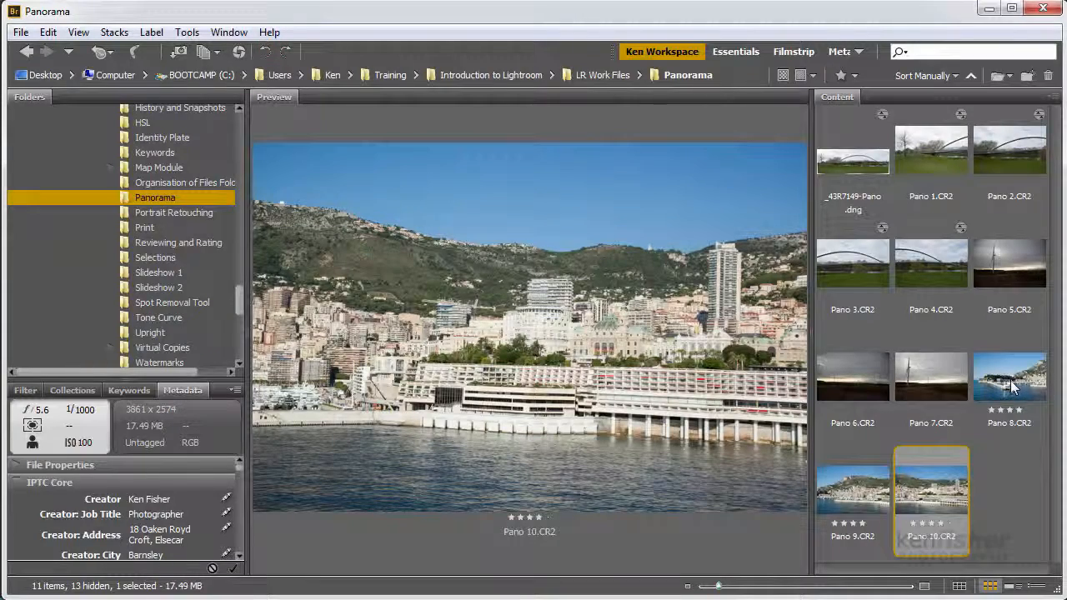
# Select the harbour photos Pano 8.CR2, Pano 9.CR2 and Pano 10.CR2 and open them together in Camera Raw.
pyautogui.click(1012, 389)
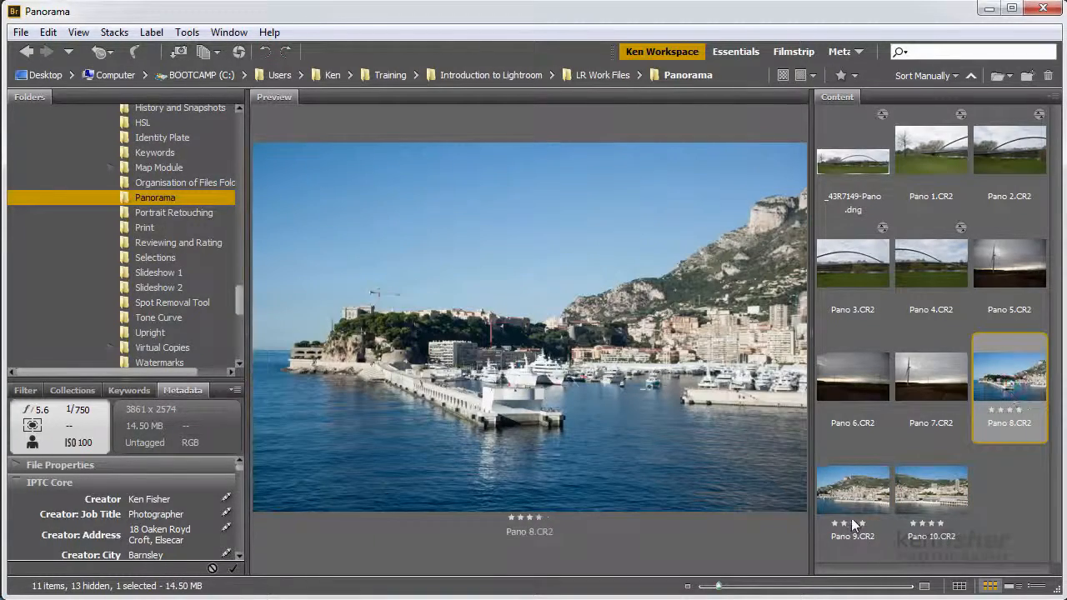
pyautogui.keyDown('ctrl'); pyautogui.click(838, 499); pyautogui.keyUp('ctrl')
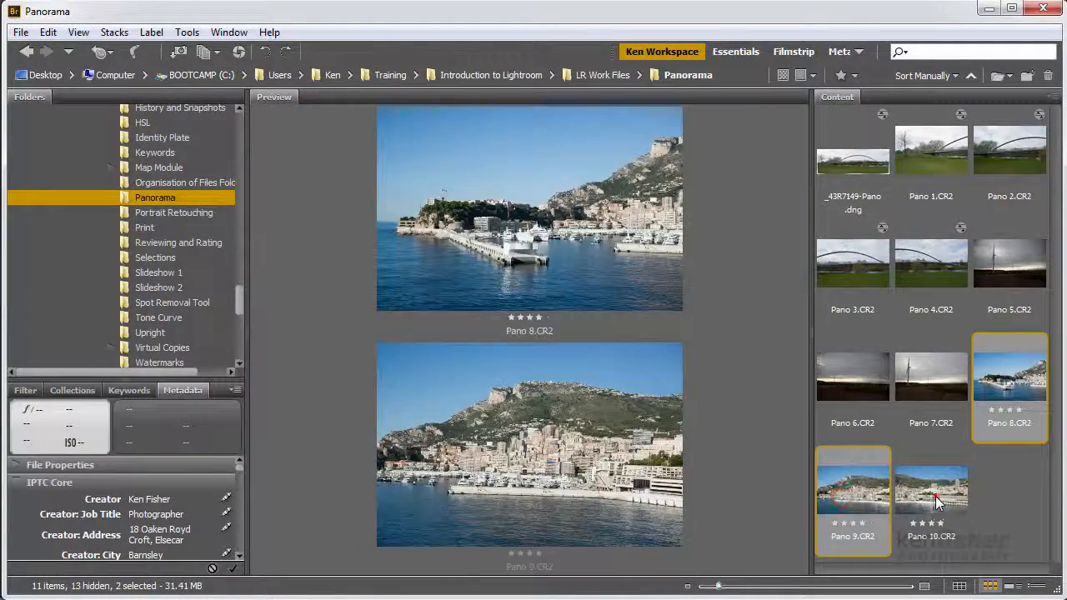
pyautogui.keyDown('ctrl'); pyautogui.click(927, 494); pyautogui.keyUp('ctrl')
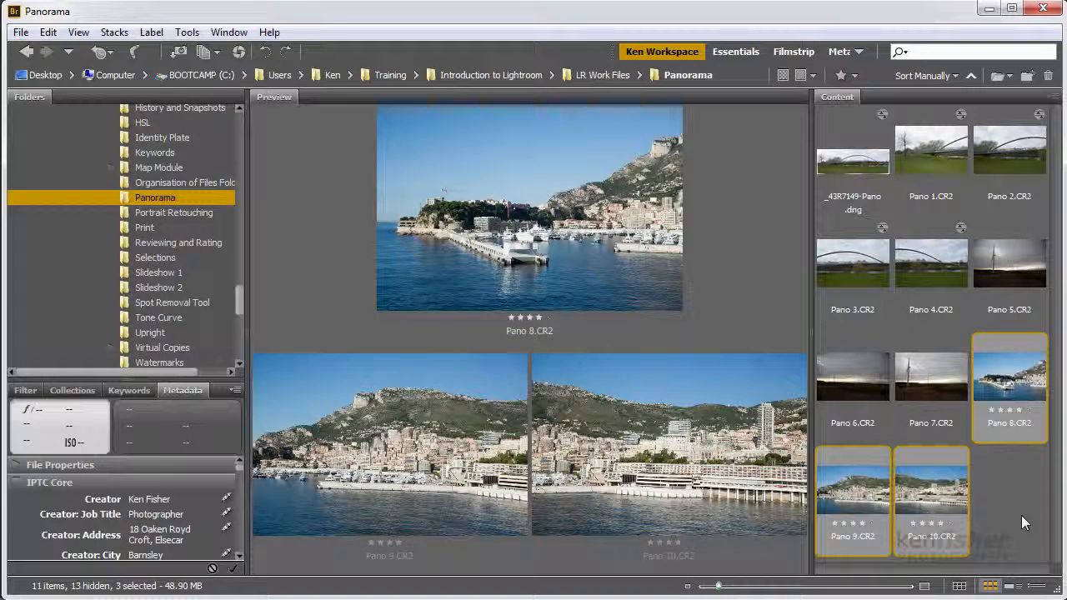
pyautogui.doubleClick(922, 492)
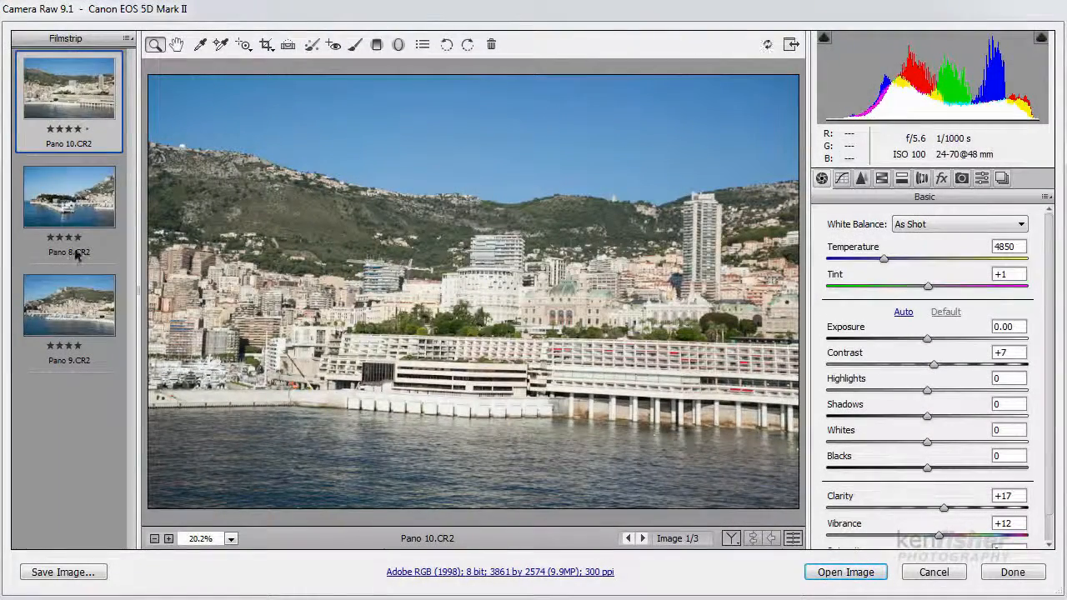
# Select all three harbour images in the filmstrip and start Merge to Panorama.
pyautogui.keyDown('shift'); pyautogui.click(65, 293); pyautogui.keyUp('shift')
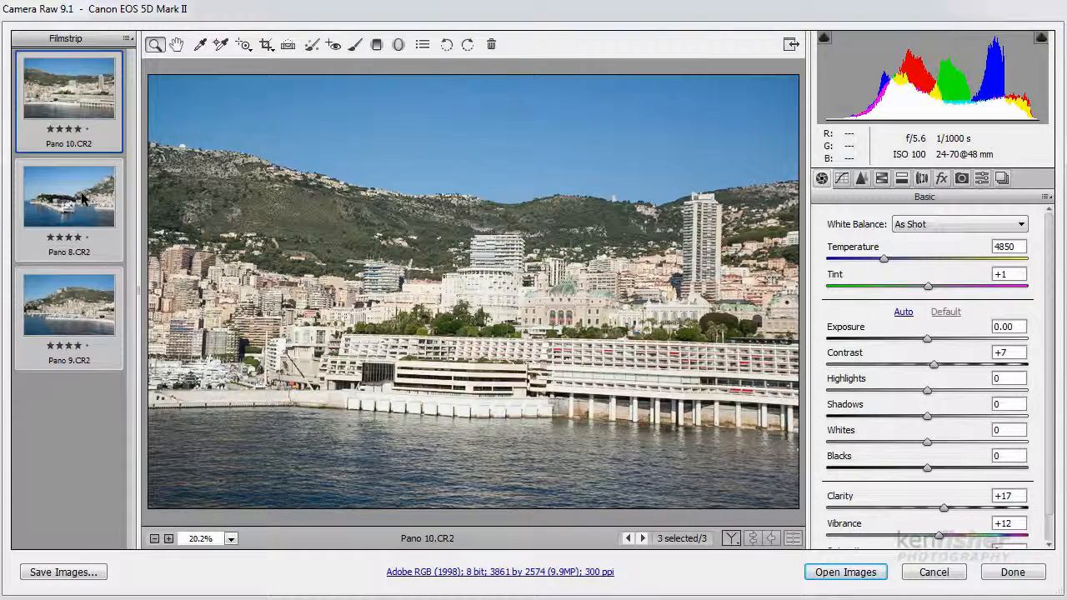
pyautogui.click(128, 39)
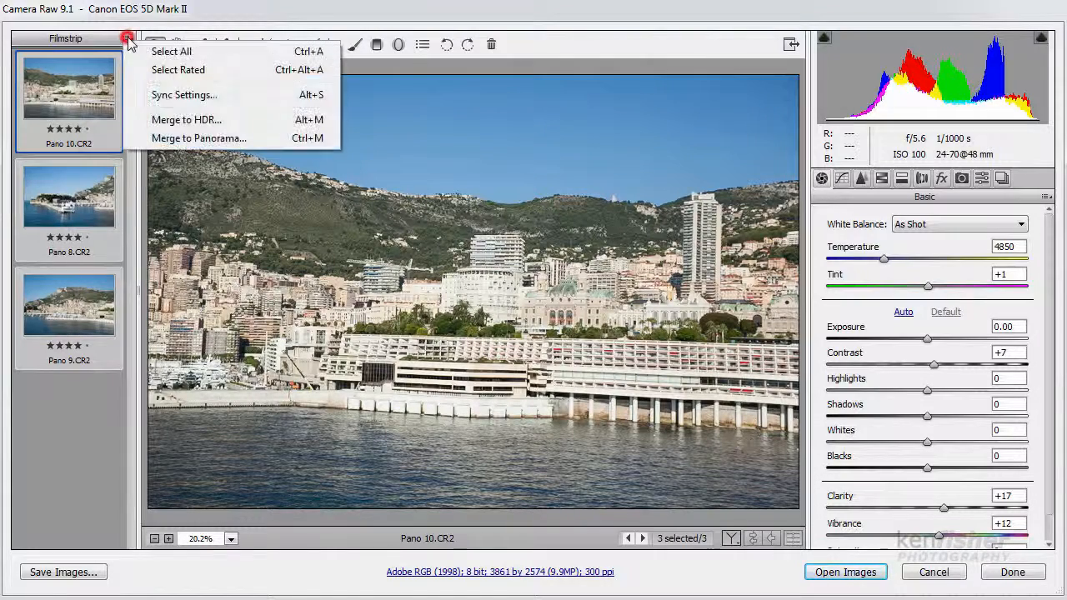
pyautogui.click(195, 140)
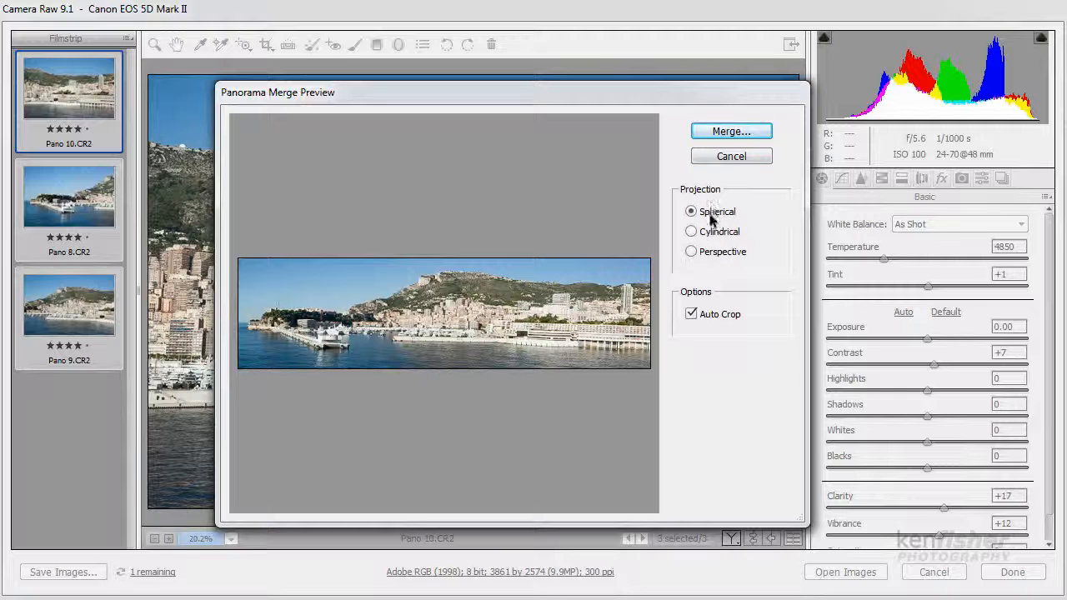
# Preview the panorama with the Cylindrical and Perspective projections and return to Spherical.
pyautogui.click(694, 233)
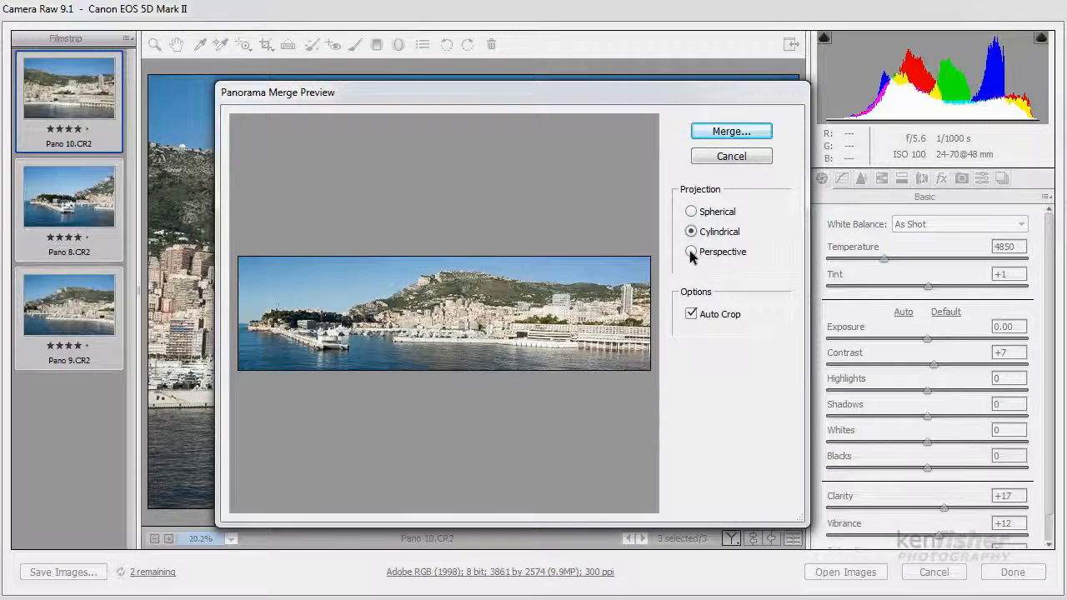
pyautogui.click(691, 253)
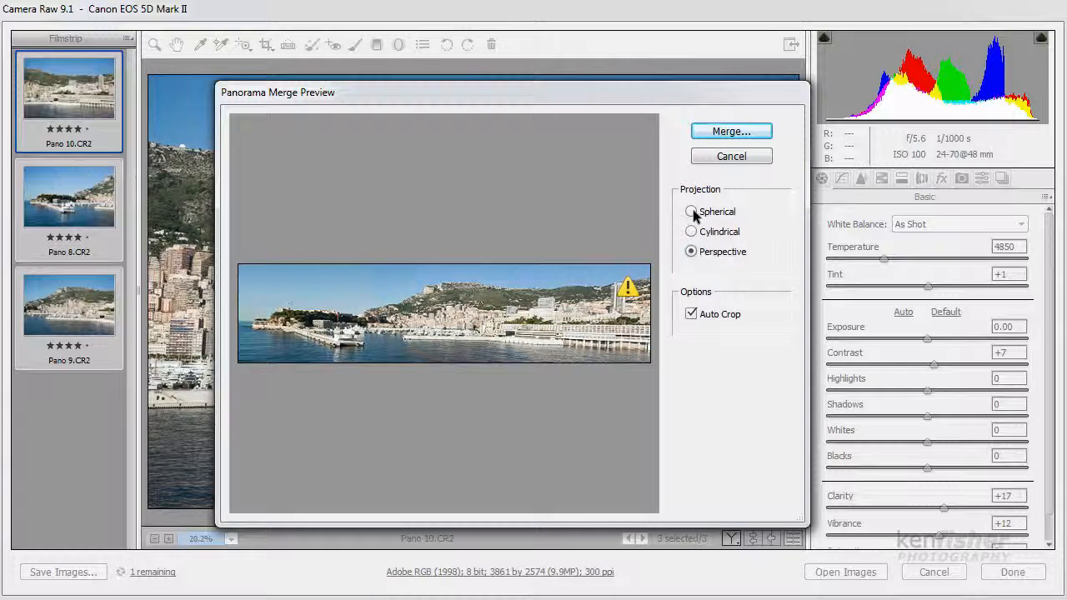
pyautogui.click(692, 211)
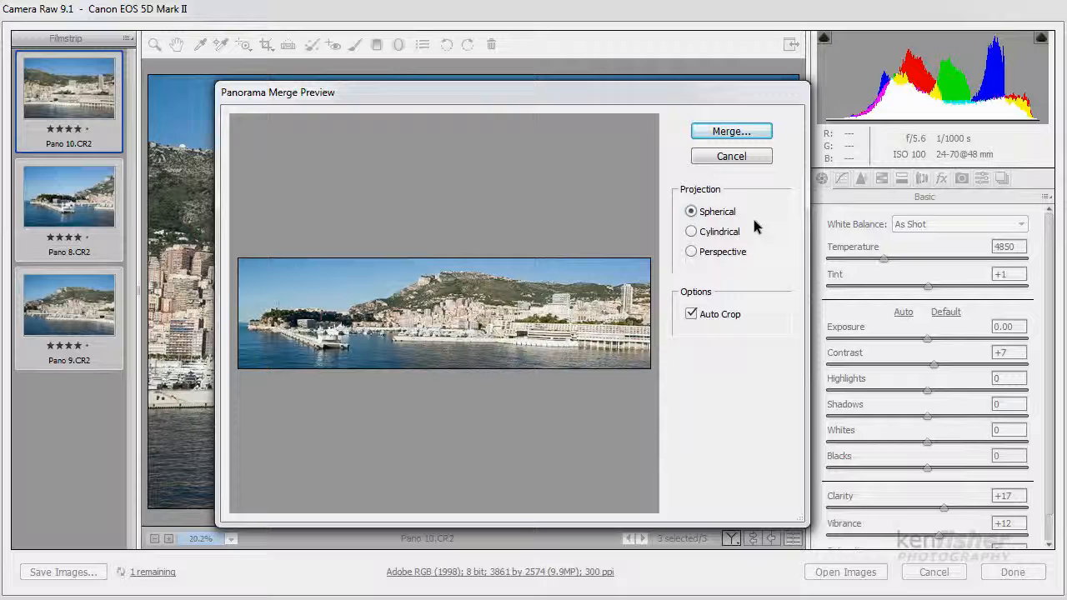
# Preview the panorama without Auto Crop, re-enable Auto Crop, and save the merge as digital negative Pano 10-Pano in the Panorama folder.
pyautogui.click(691, 315)
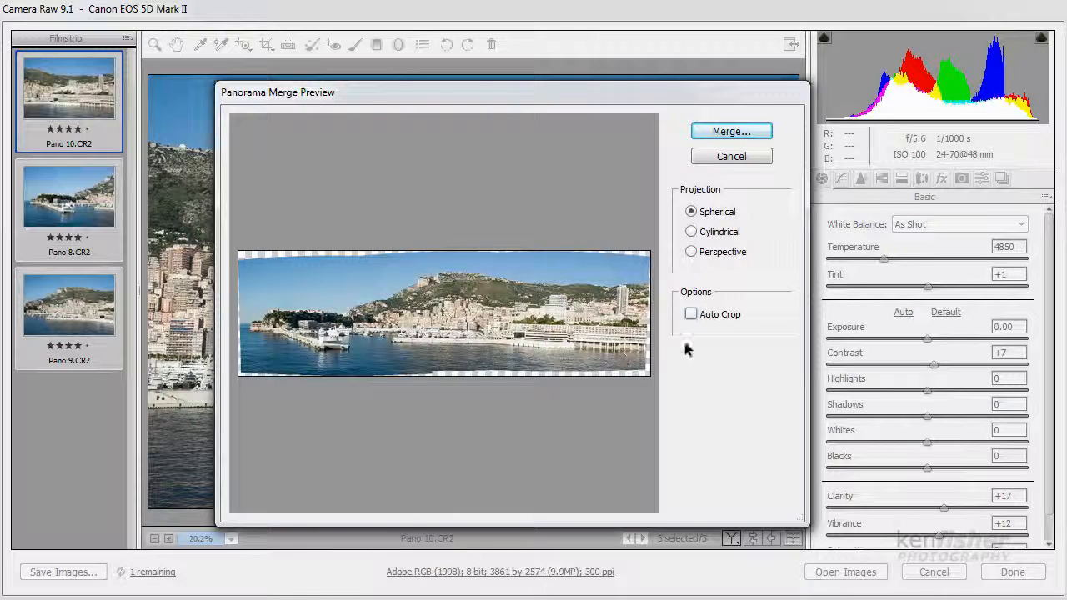
pyautogui.click(691, 315)
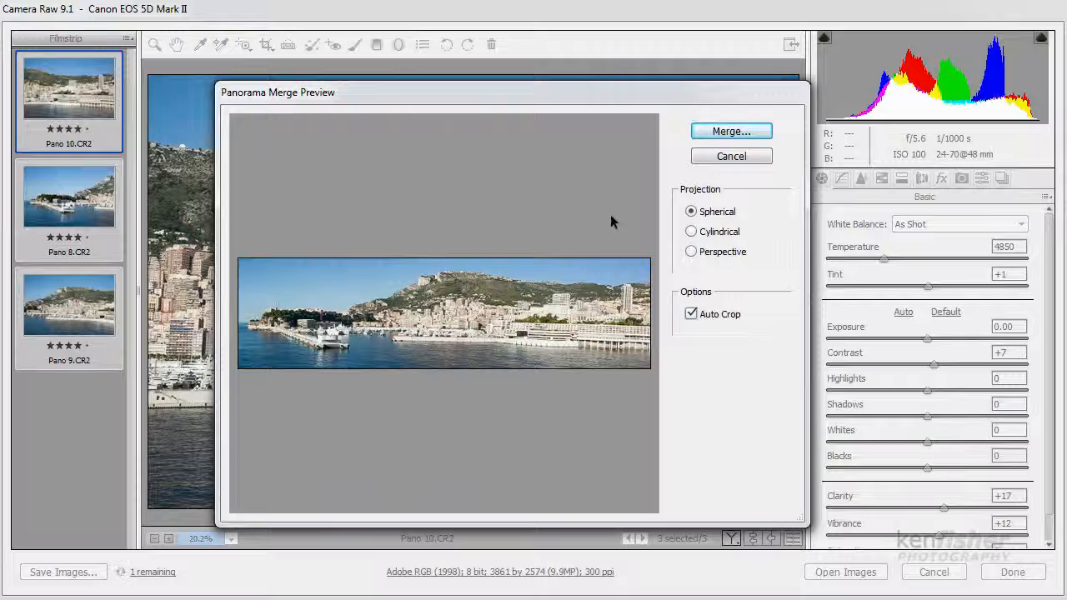
pyautogui.click(731, 132)
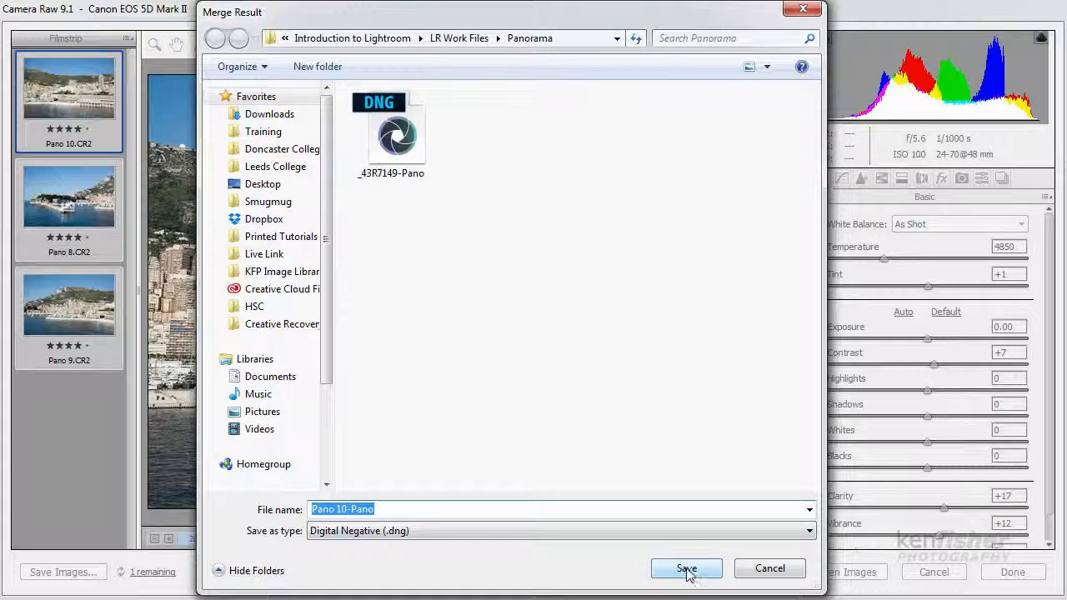
pyautogui.click(687, 570)
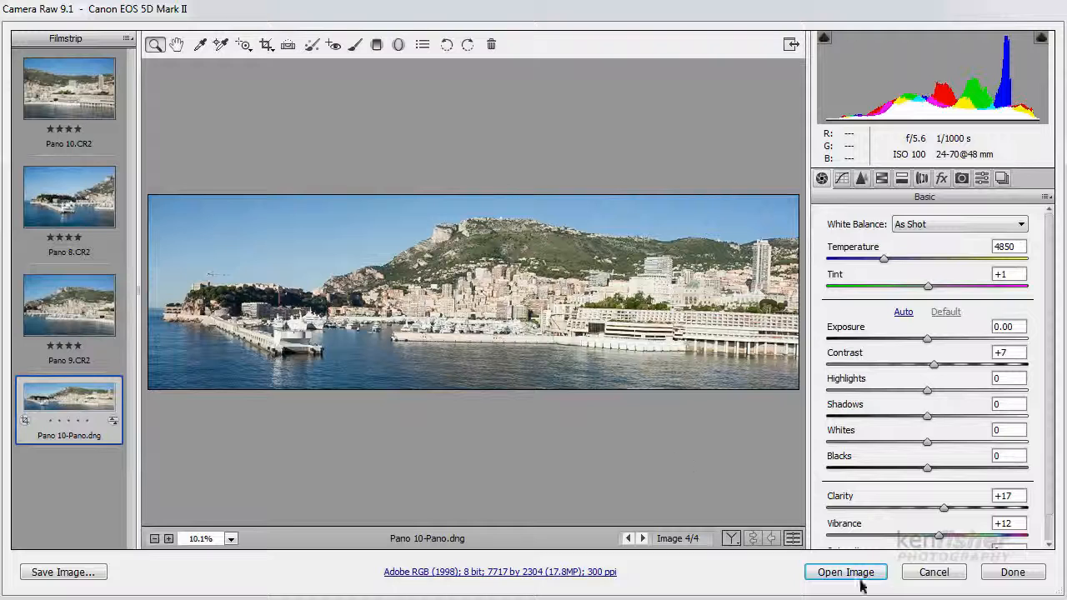
# Finish the Camera Raw session, return to Bridge and select Pano 10-Pano.dng to preview the stitched harbour panorama.
pyautogui.click(1012, 574)
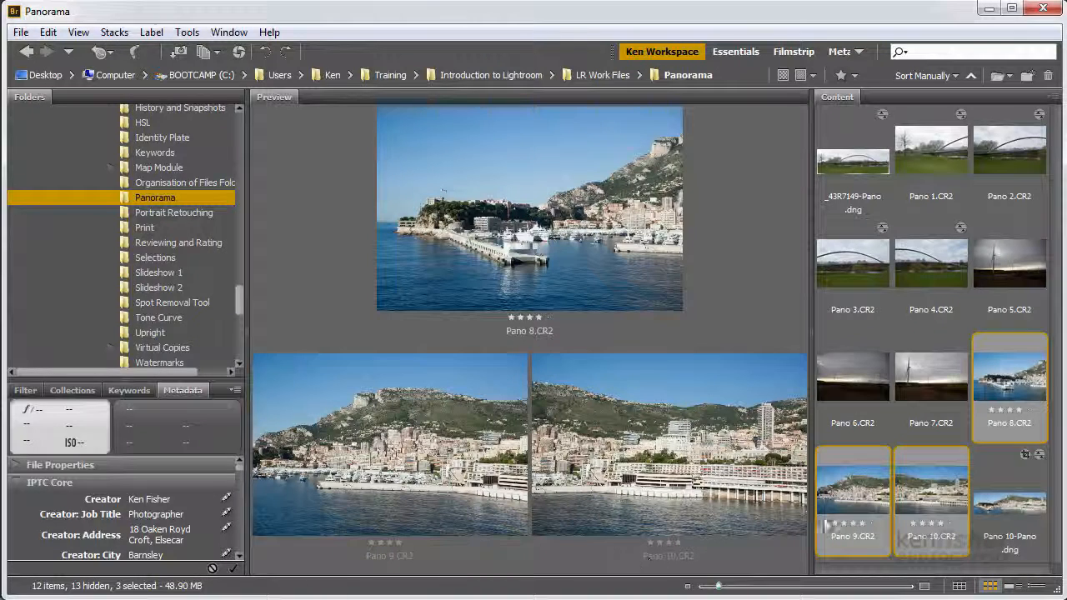
pyautogui.click(997, 504)
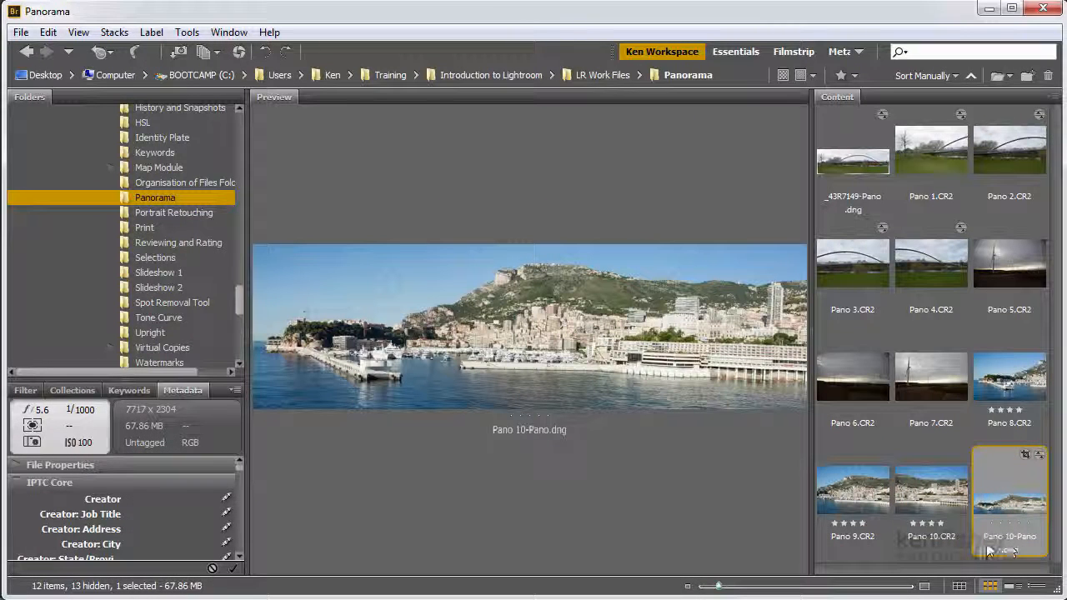